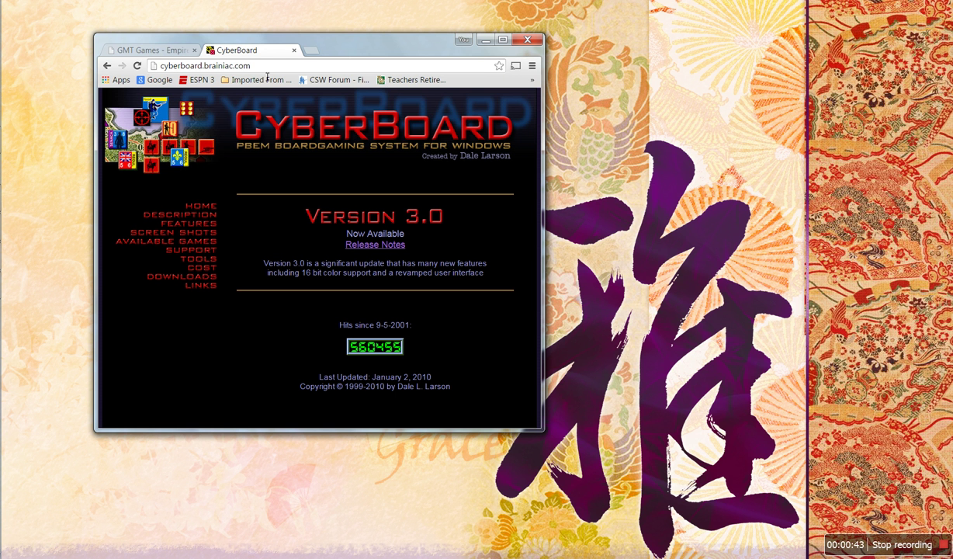
# Open the CyberBoard site's downloads page, and look up the extraction options for cyberboardv310 in the Cyberboard Demo folder
pyautogui.click(191, 275)
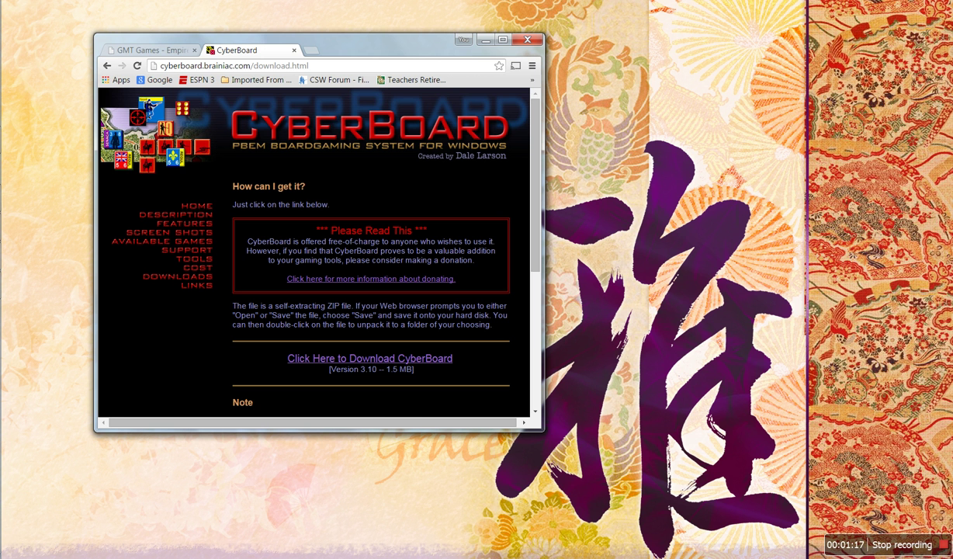
pyautogui.click(156, 49)
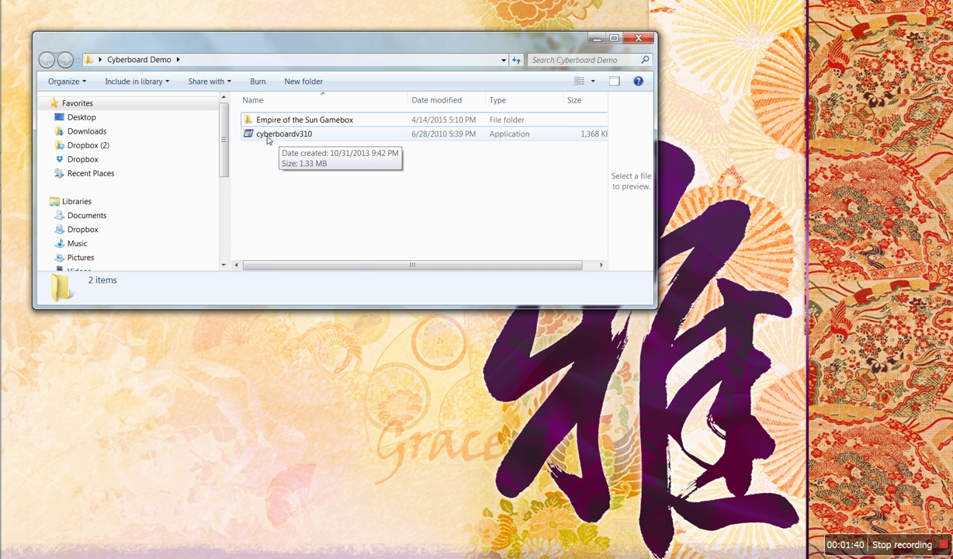
pyautogui.rightClick(267, 139)
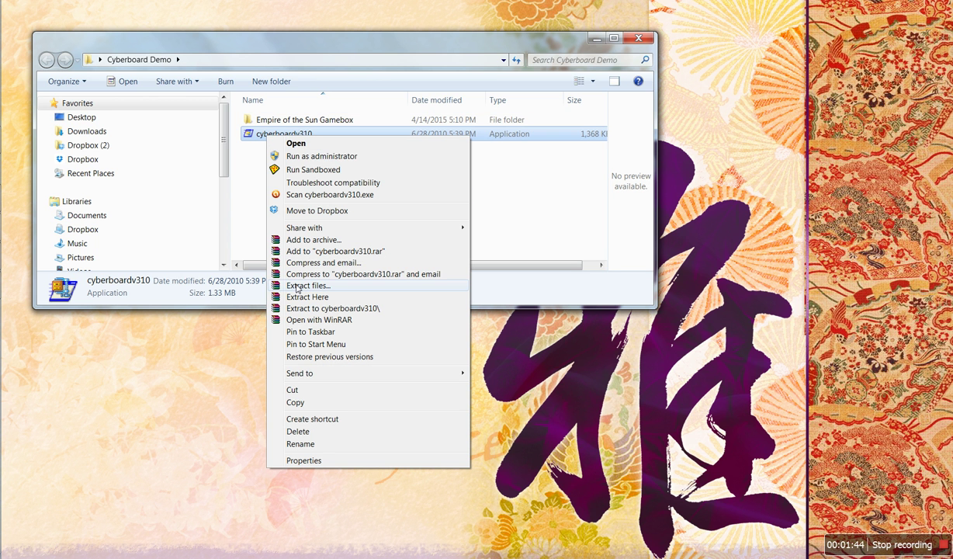
pyautogui.click(501, 182)
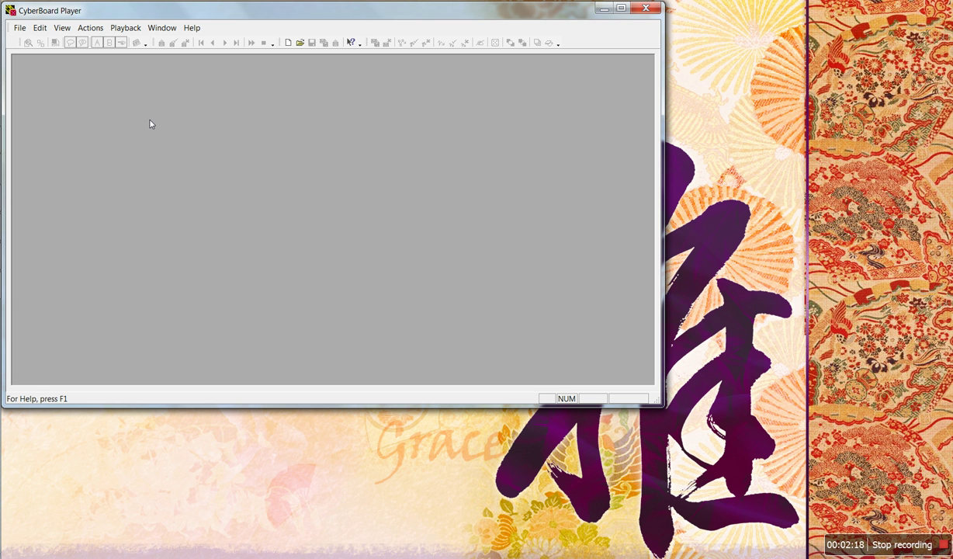
# List all file types in the Empire of the Sun Gamebox folder and open the scenario "1942 Game owned sides v2-0"
pyautogui.click(19, 28)
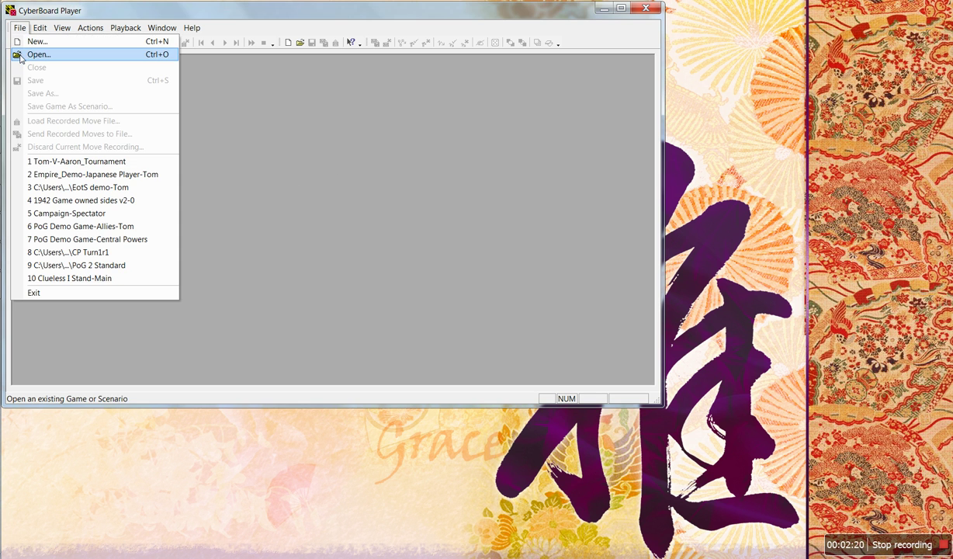
pyautogui.click(37, 54)
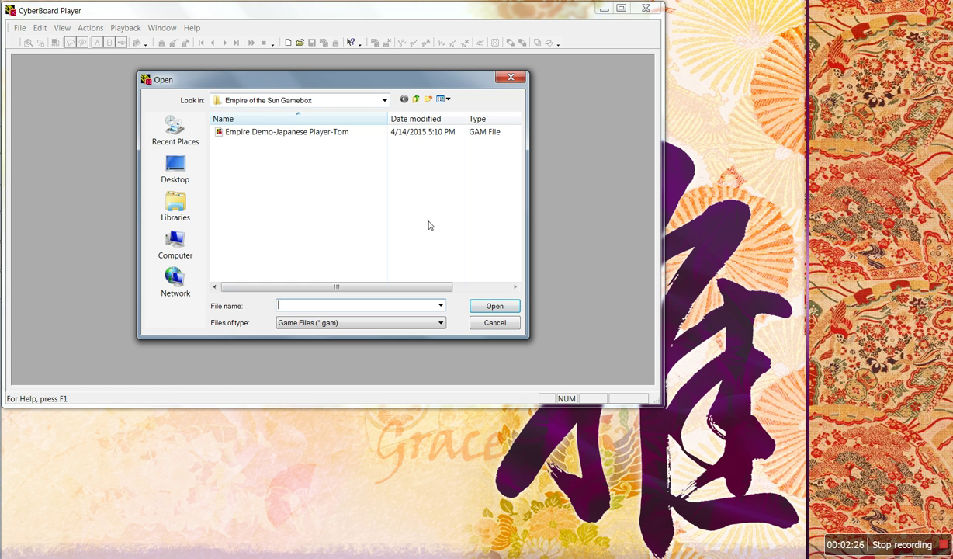
pyautogui.click(440, 324)
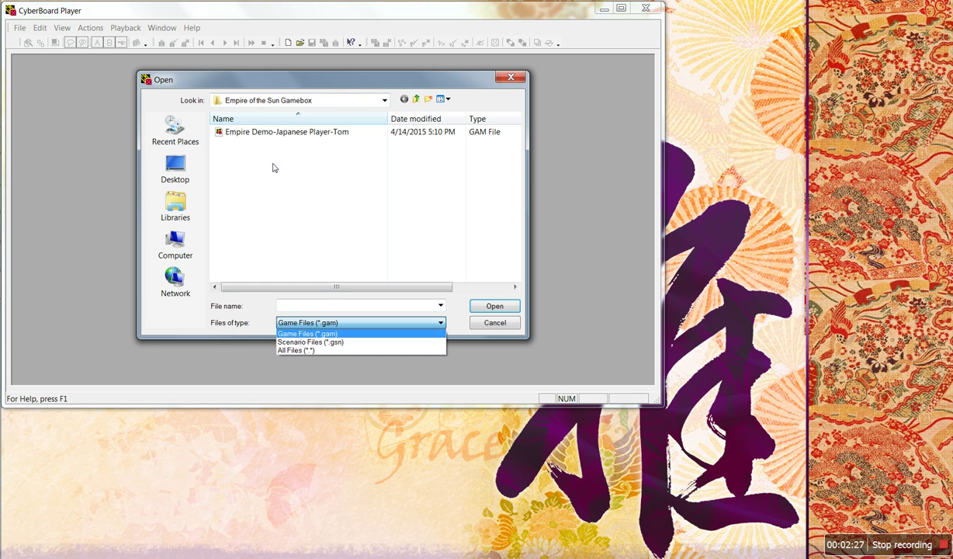
pyautogui.click(297, 351)
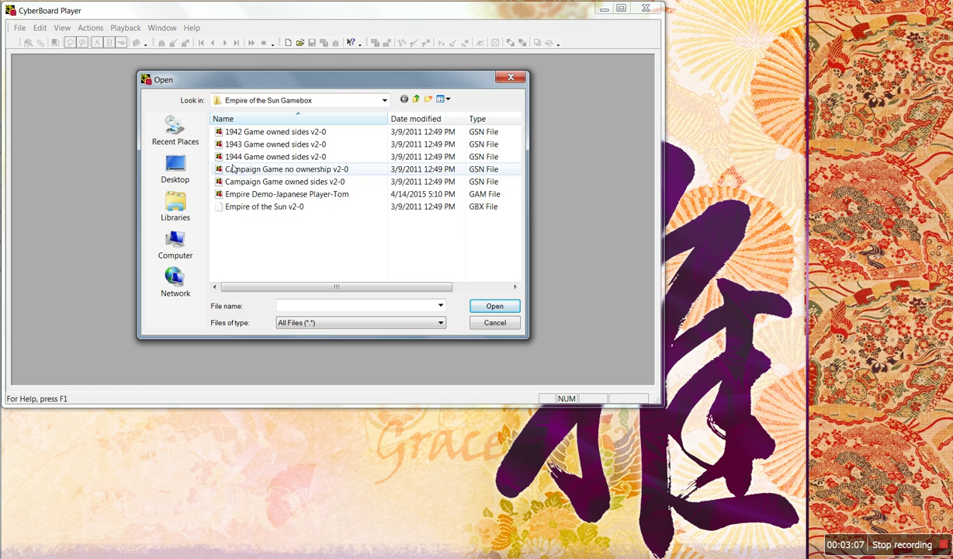
pyautogui.click(247, 134)
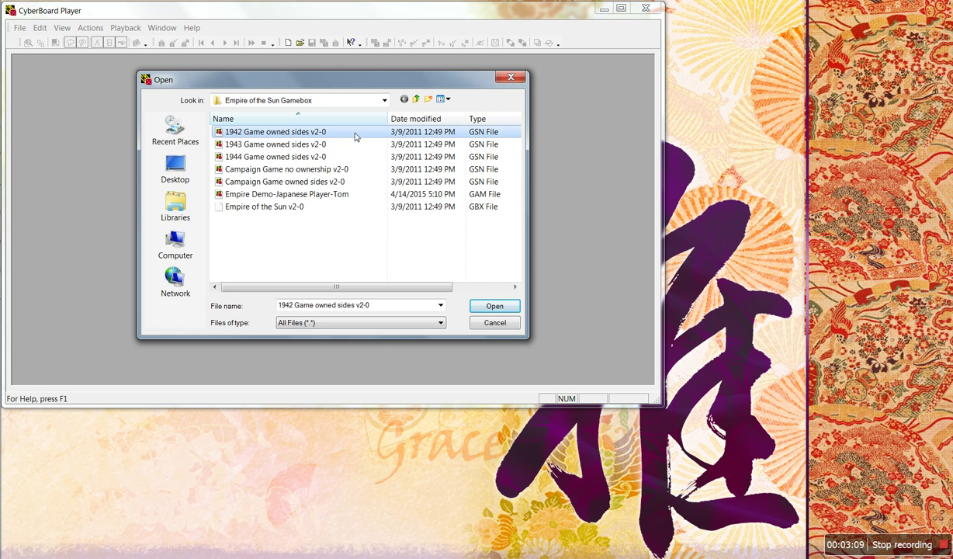
pyautogui.click(495, 307)
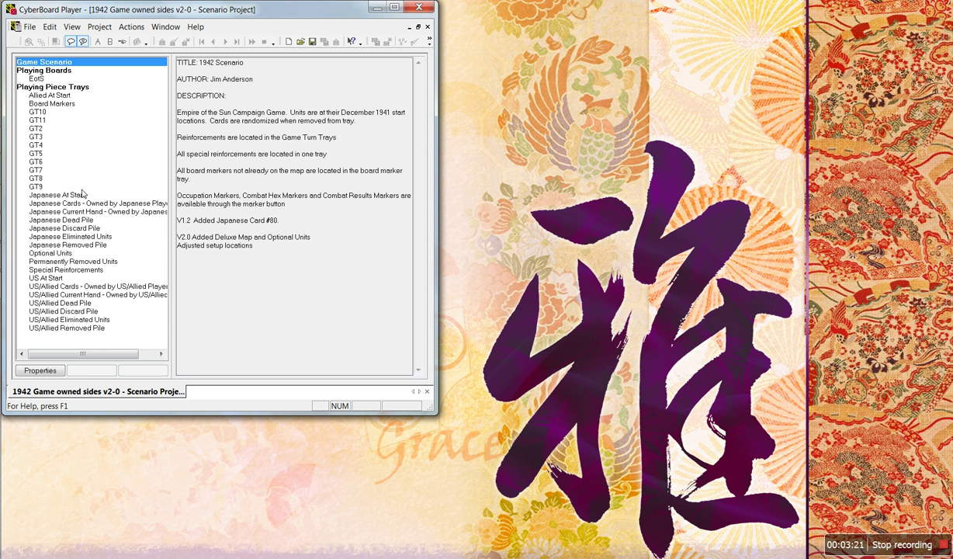
# Open the EotS playing board at the reduced scale and enlarge the program window
pyautogui.doubleClick(34, 79)
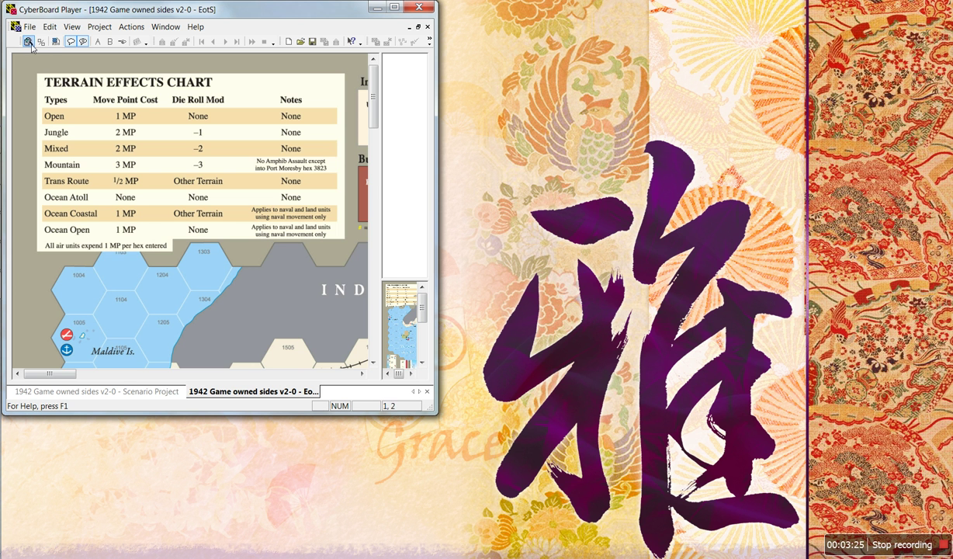
pyautogui.click(29, 41)
pyautogui.moveTo(429, 418); pyautogui.dragTo(815, 543)
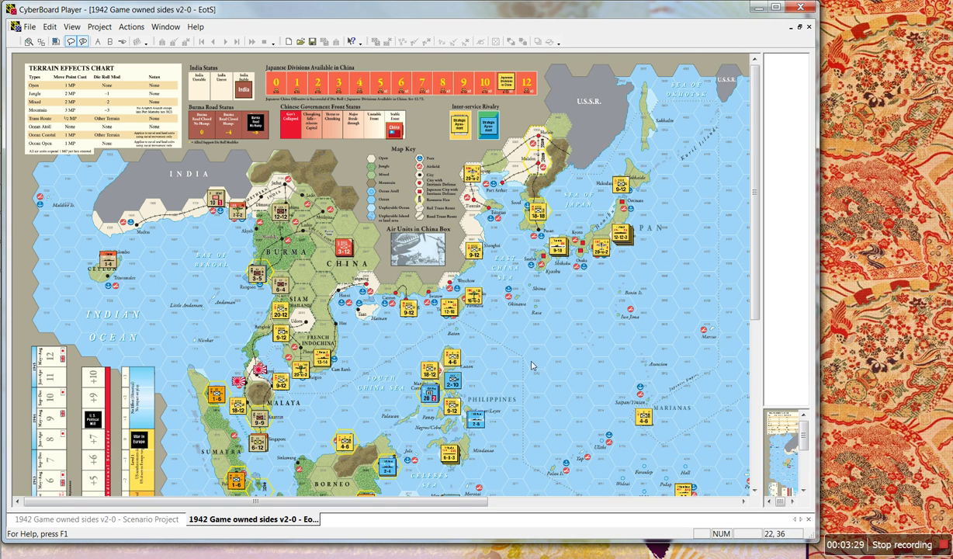
# Examine the EotS map at its different board scales, from the whole-map overview to close-ups of the Pacific and Southeast Asia
pyautogui.scroll(-5, 592, 320)
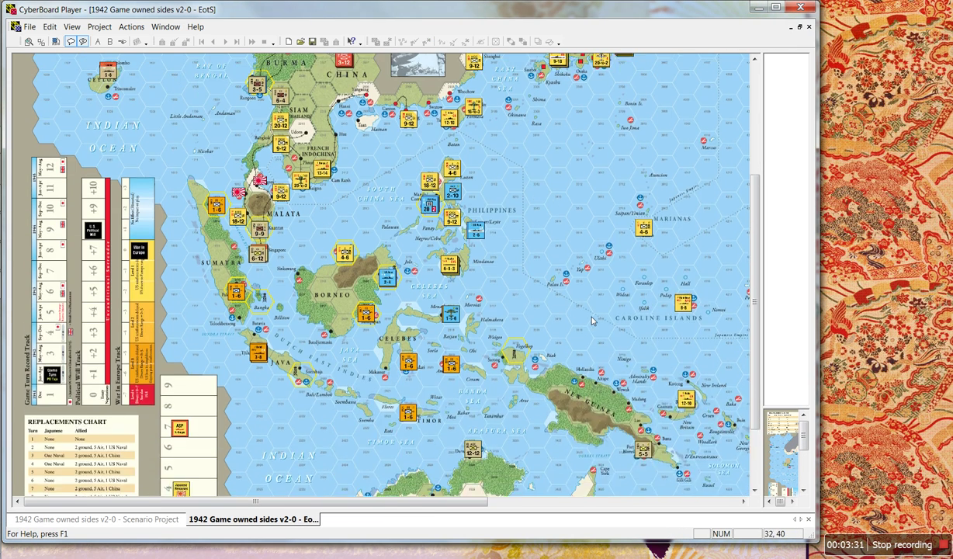
pyautogui.scroll(2, 590, 318)
pyautogui.scroll(2, 321, 176)
pyautogui.scroll(-1, 320, 177)
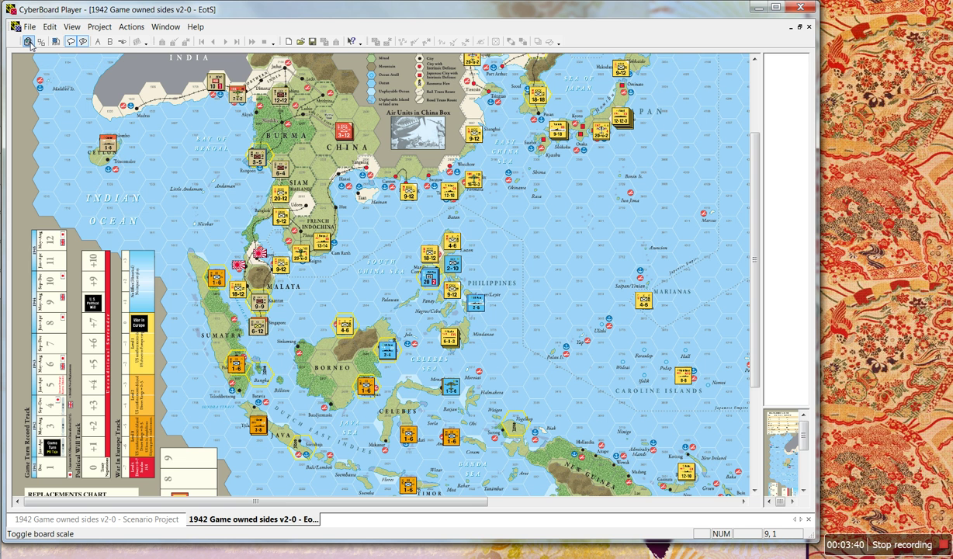
pyautogui.click(28, 42)
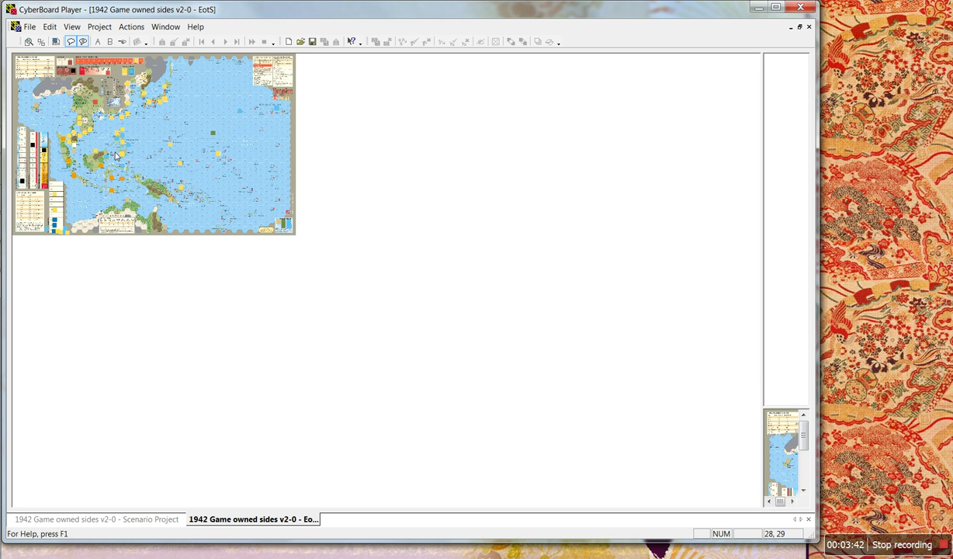
pyautogui.click(28, 41)
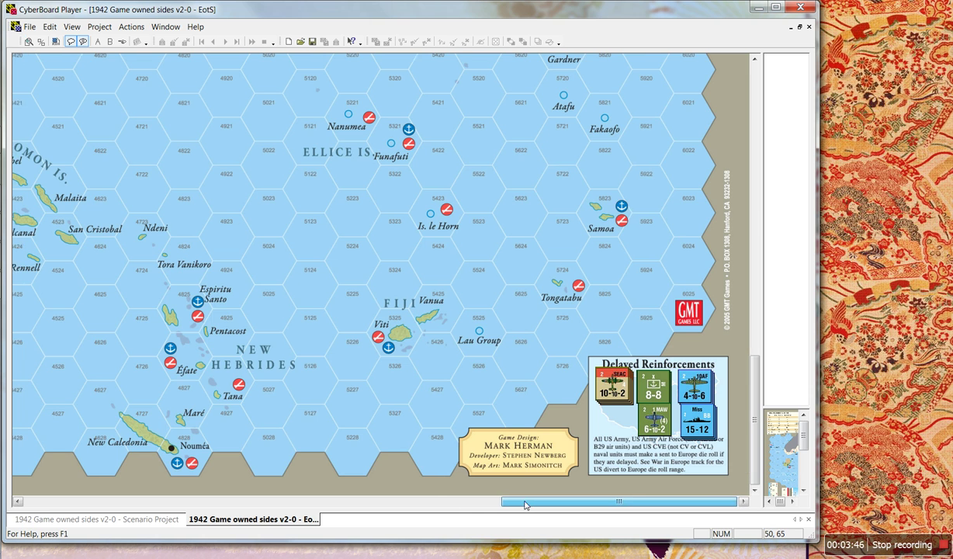
pyautogui.moveTo(525, 505); pyautogui.dragTo(261, 505)
pyautogui.scroll(10, 169, 288)
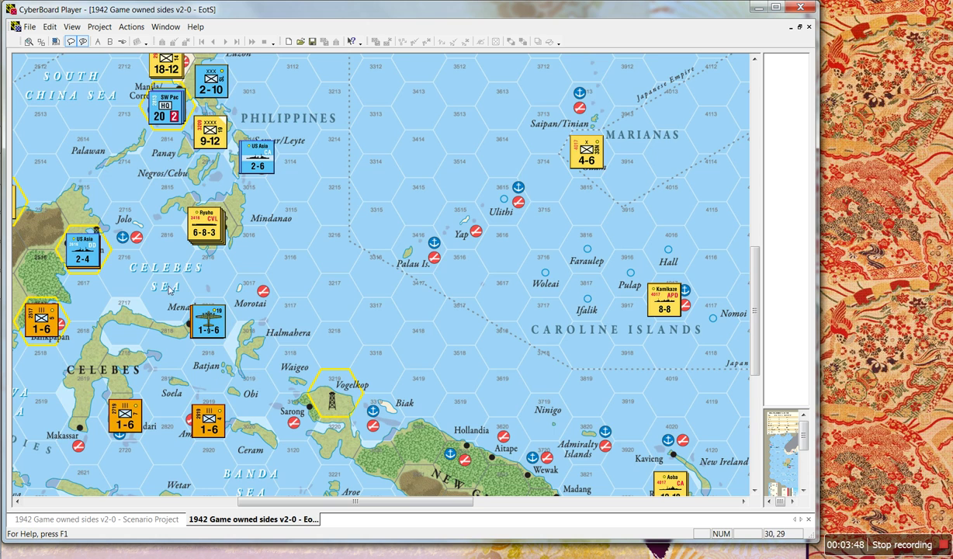
pyautogui.hscroll(-3, 328, 487)
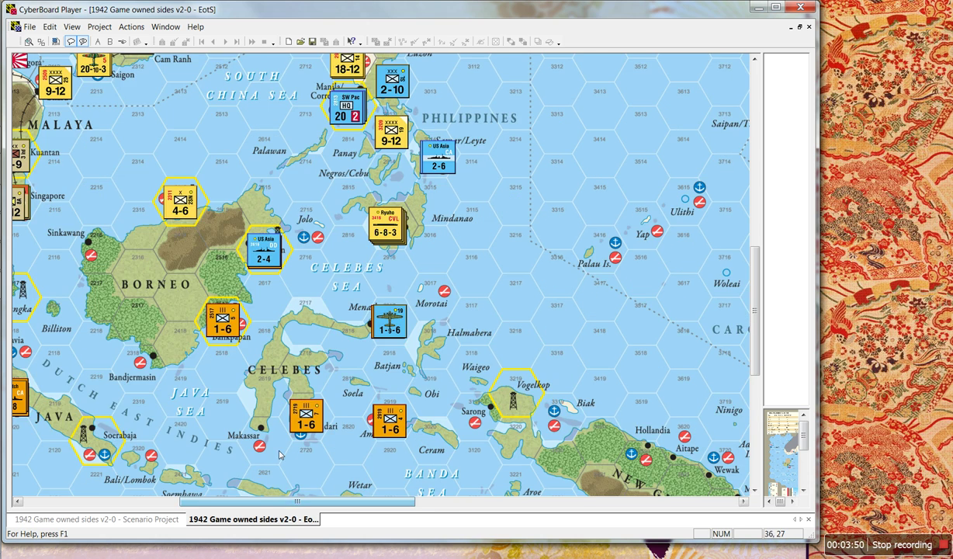
pyautogui.scroll(5, 281, 456)
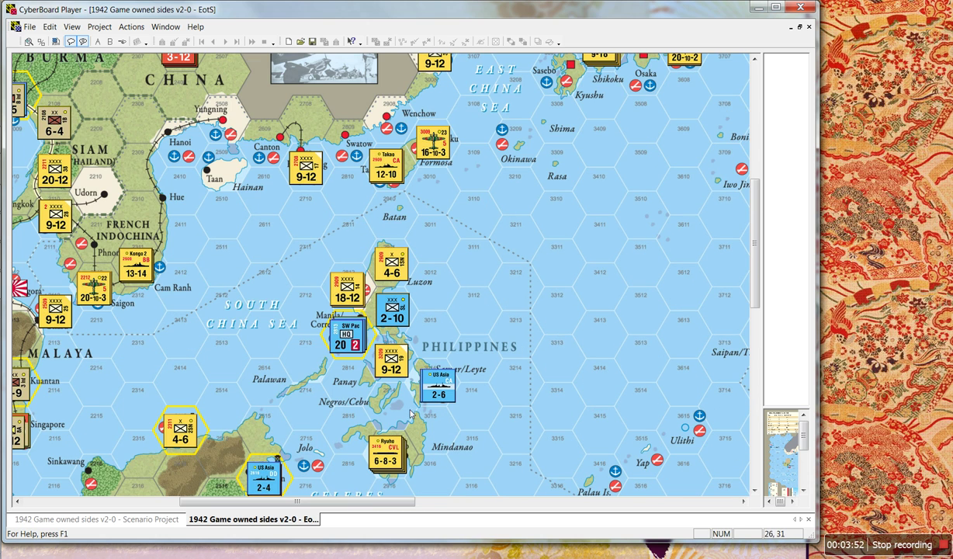
pyautogui.click(29, 41)
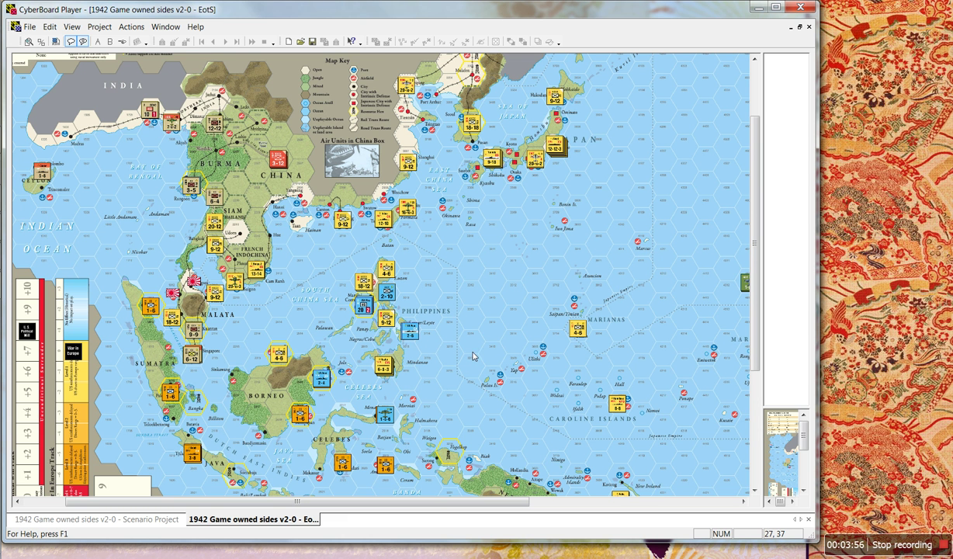
pyautogui.moveTo(433, 502); pyautogui.dragTo(467, 508)
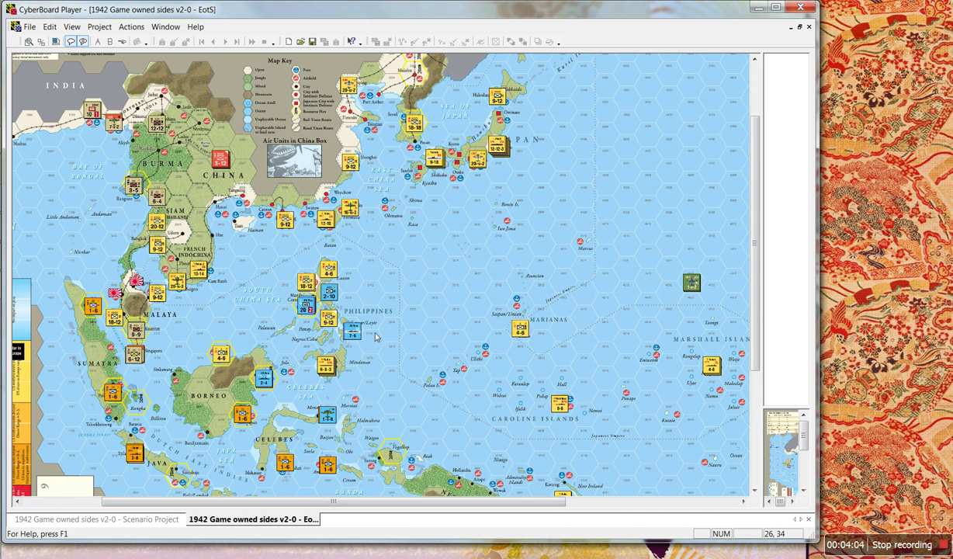
# Move the Akagi carrier stack from Japan to the sea west of the Philippines, and the 20-10-3 air unit from Saigon to Jolo
pyautogui.click(503, 150)
pyautogui.moveTo(502, 151); pyautogui.dragTo(295, 319)
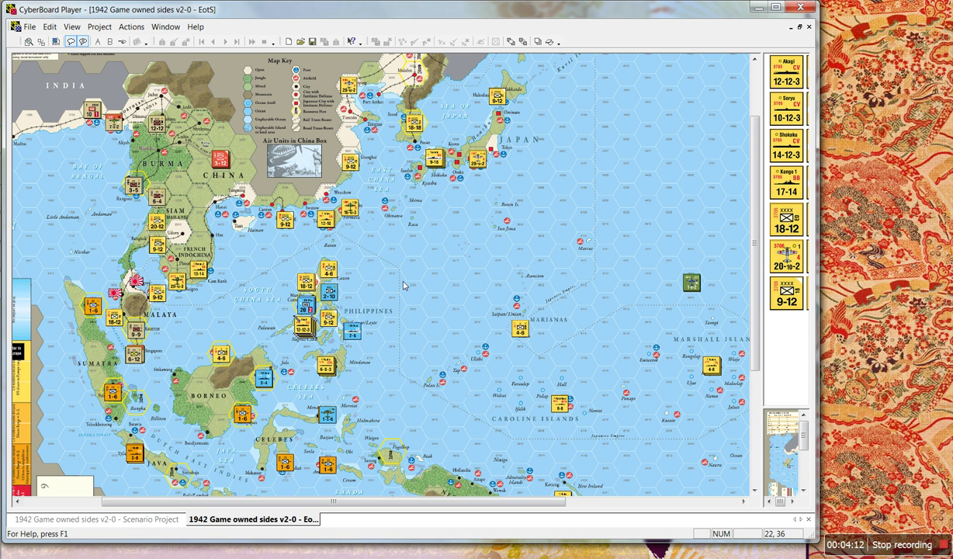
pyautogui.moveTo(178, 286); pyautogui.dragTo(284, 367)
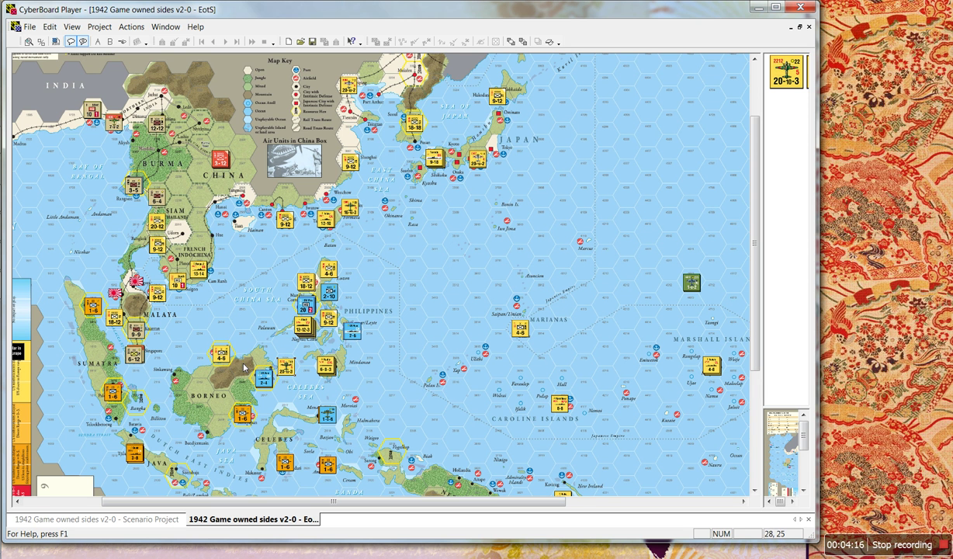
# Move the 9-12 army near Bangkok to northern Siam, and the 18-12 army in Malaya to the coast just below Bangkok
pyautogui.moveTo(159, 240); pyautogui.dragTo(179, 206)
pyautogui.moveTo(177, 288)
pyautogui.mouseDown()
pyautogui.moveTo(171, 258)
pyautogui.moveTo(178, 283)
pyautogui.mouseUp()
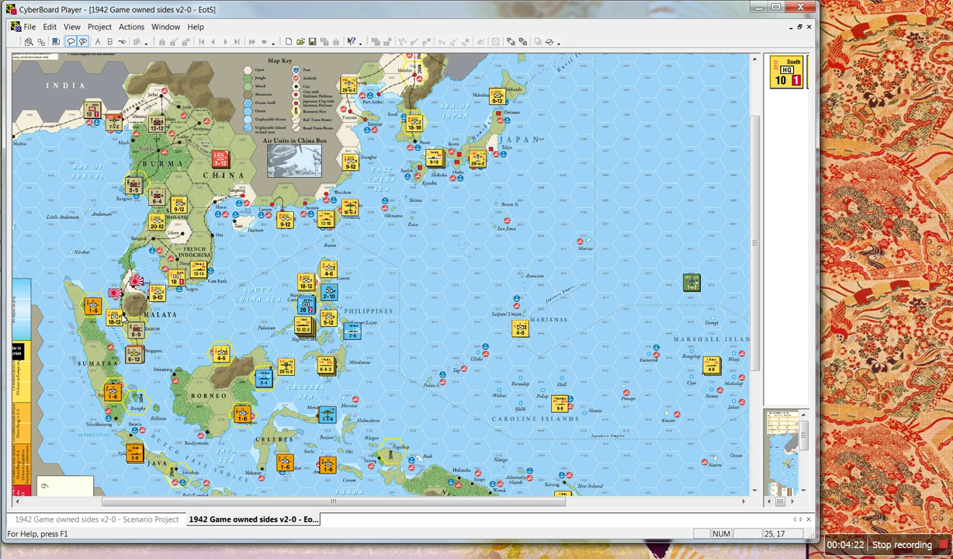
pyautogui.moveTo(116, 310); pyautogui.dragTo(132, 253)
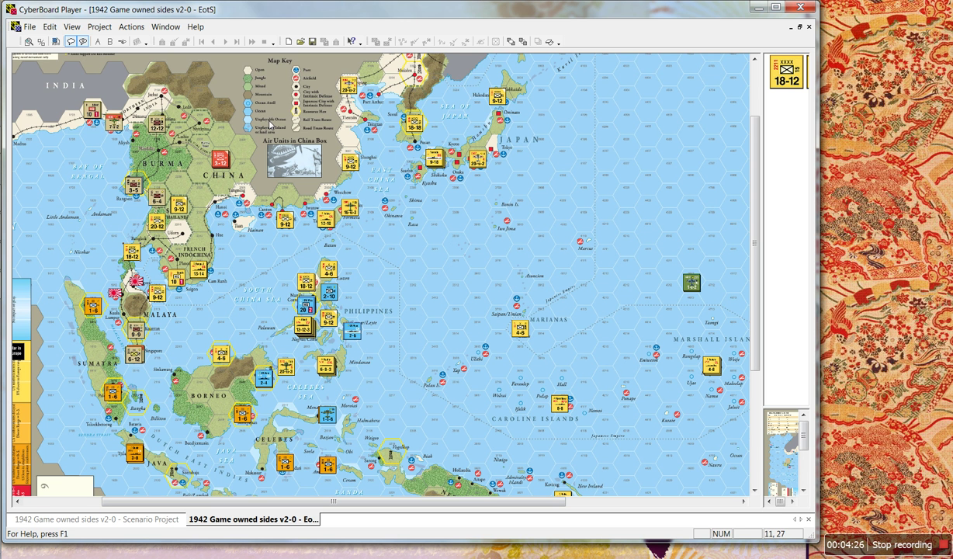
# Widen the program window and enlarge the pane that shows the selected pieces beside the map
pyautogui.moveTo(823, 144); pyautogui.dragTo(860, 144)
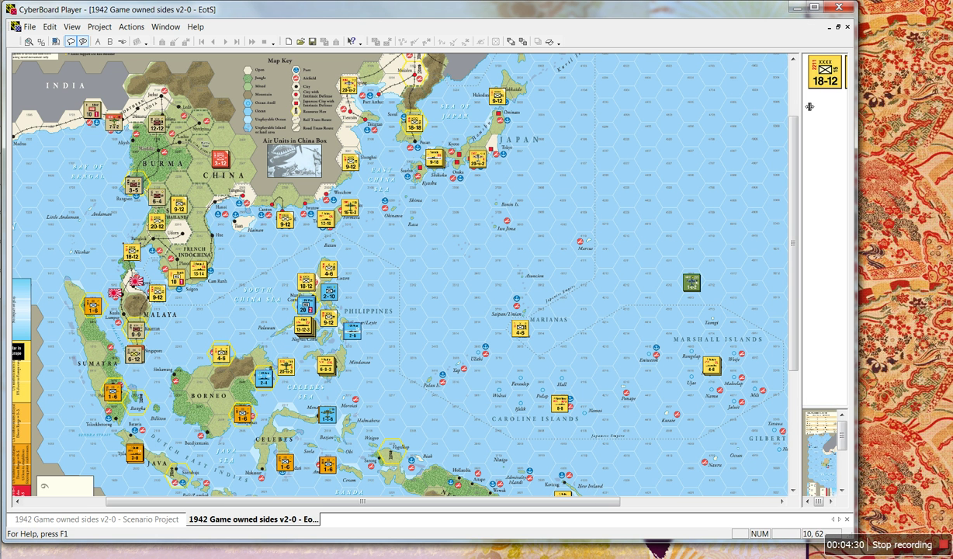
pyautogui.moveTo(800, 101); pyautogui.dragTo(694, 107)
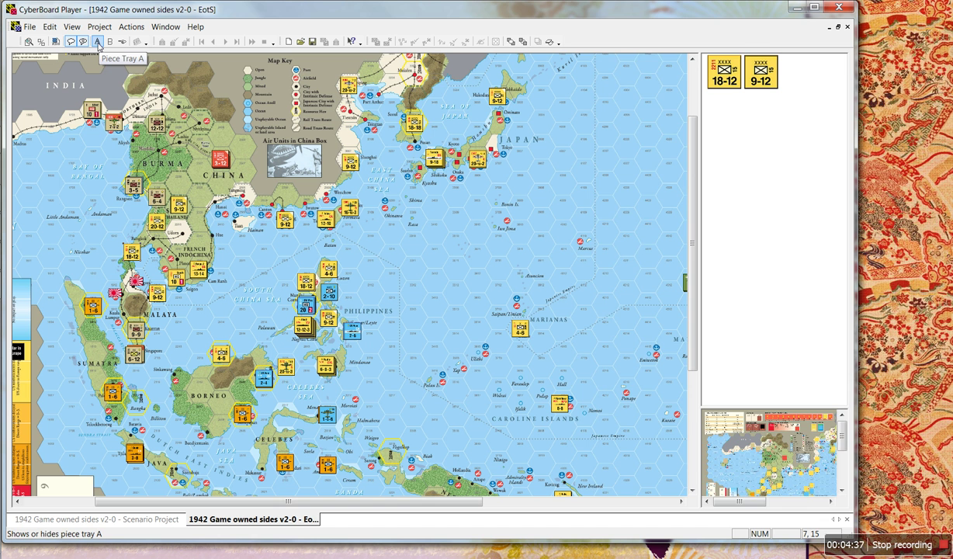
# Display piece tray A, piece tray B and the marker palette beside the board
pyautogui.click(97, 42)
pyautogui.click(109, 42)
pyautogui.click(122, 42)
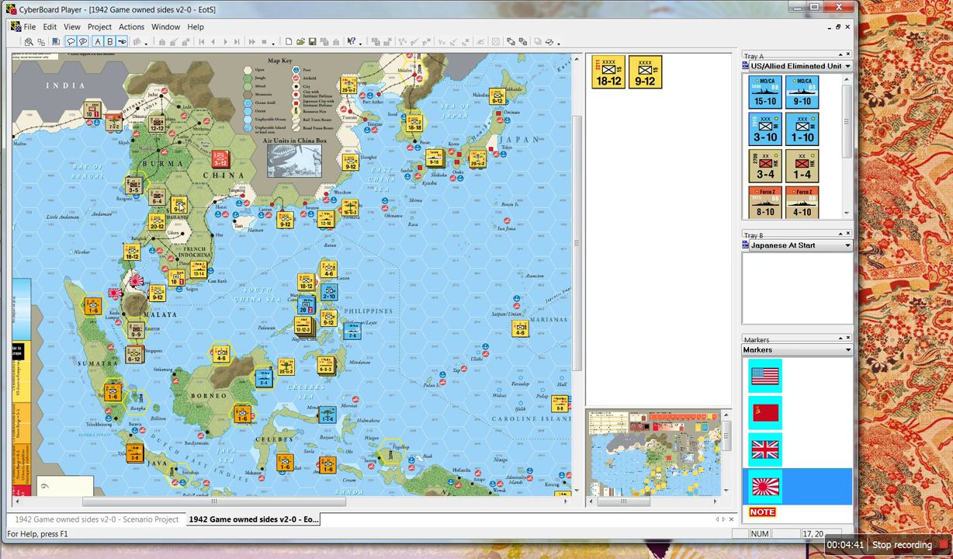
pyautogui.click(111, 42)
pyautogui.click(111, 42)
# Switch tray A to GT9 and place its 6-10-2 air unit at Tientsin and its 18-12 army in northern Japan
pyautogui.click(847, 68)
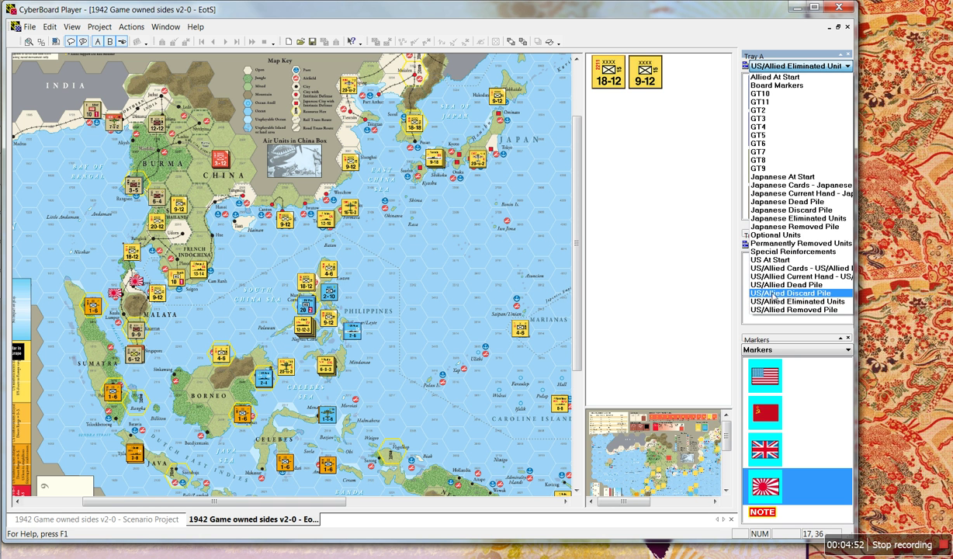
pyautogui.click(767, 169)
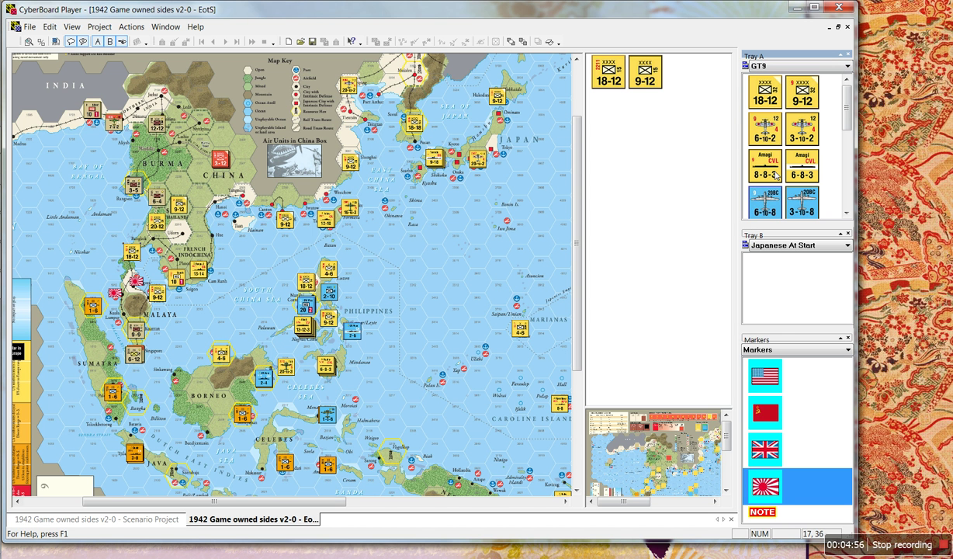
pyautogui.moveTo(768, 128); pyautogui.dragTo(340, 116)
pyautogui.moveTo(774, 90); pyautogui.dragTo(487, 115)
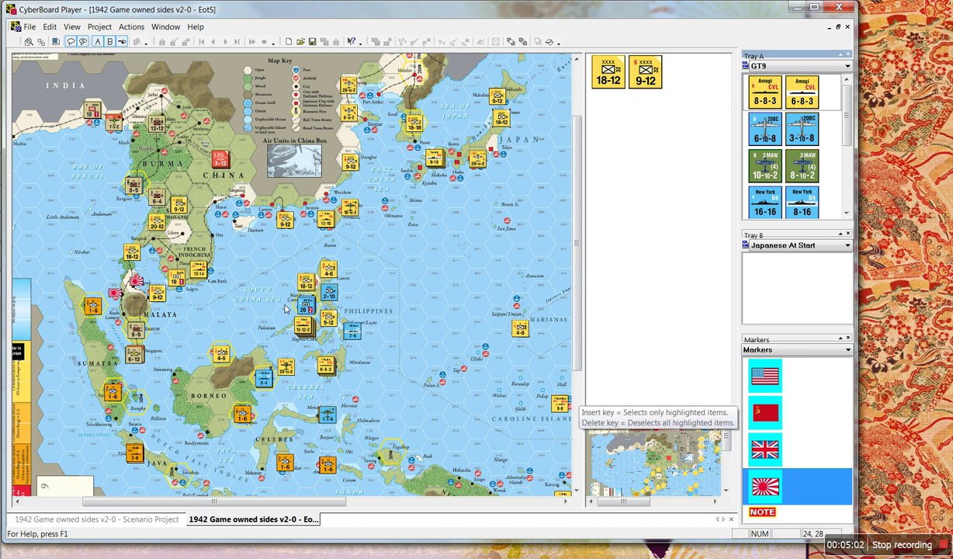
# Switch the palette to Combat Hex Markers, placing marker A on the Manila HQ stack and B on the US Asia 2-4 unit beside Borneo
pyautogui.click(847, 350)
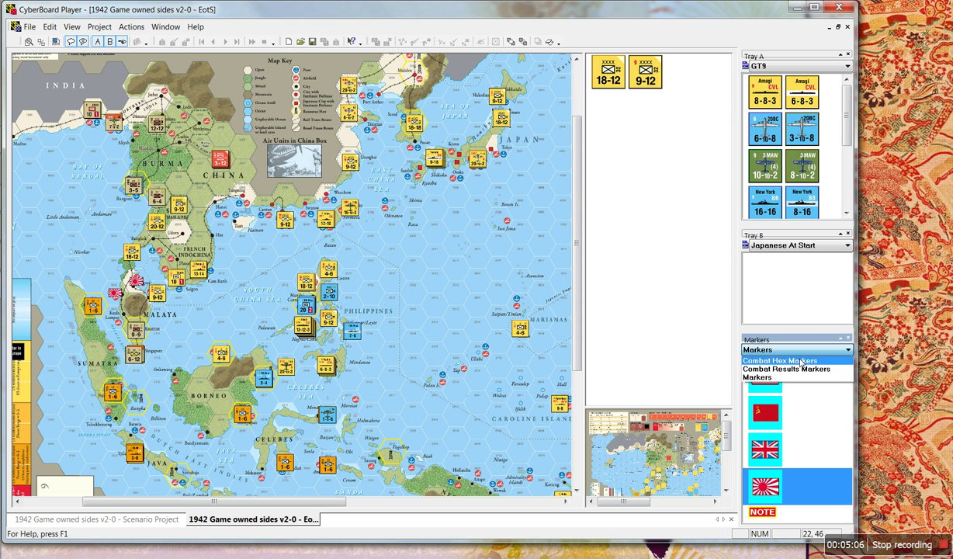
pyautogui.click(799, 359)
pyautogui.click(760, 372)
pyautogui.moveTo(308, 307); pyautogui.dragTo(308, 306)
pyautogui.moveTo(761, 400)
pyautogui.mouseDown()
pyautogui.moveTo(373, 377)
pyautogui.moveTo(304, 357)
pyautogui.moveTo(264, 377)
pyautogui.mouseUp()
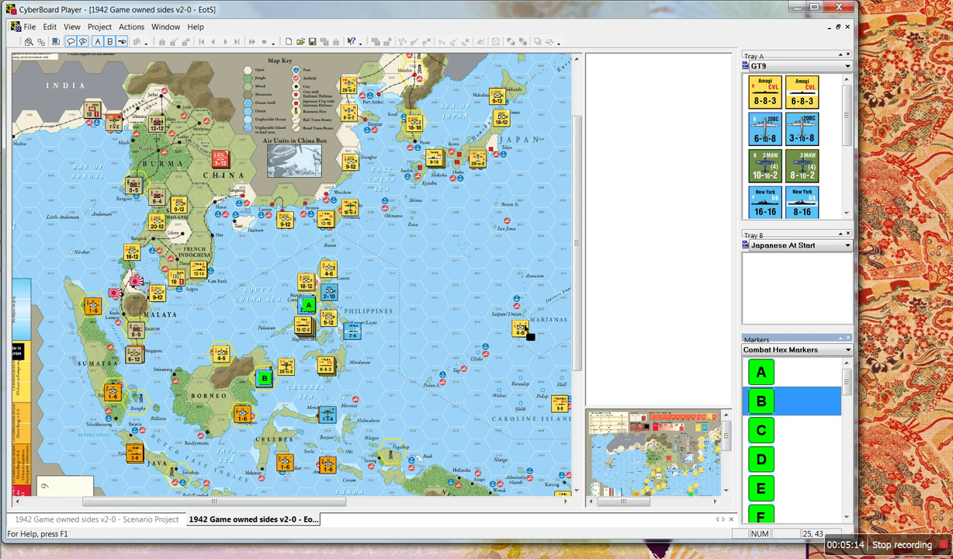
# Place combat hex marker C on the 6-4 unit between Burma and Siam, and another A marker on the Akagi carrier stack
pyautogui.click(758, 432)
pyautogui.moveTo(759, 431); pyautogui.dragTo(156, 198)
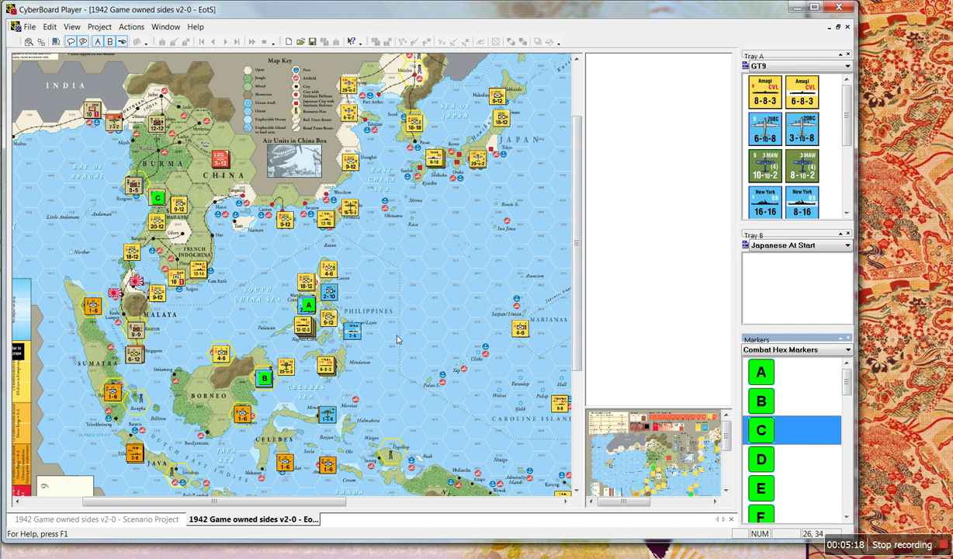
pyautogui.moveTo(760, 374)
pyautogui.mouseDown()
pyautogui.moveTo(470, 366)
pyautogui.moveTo(307, 327)
pyautogui.mouseUp()
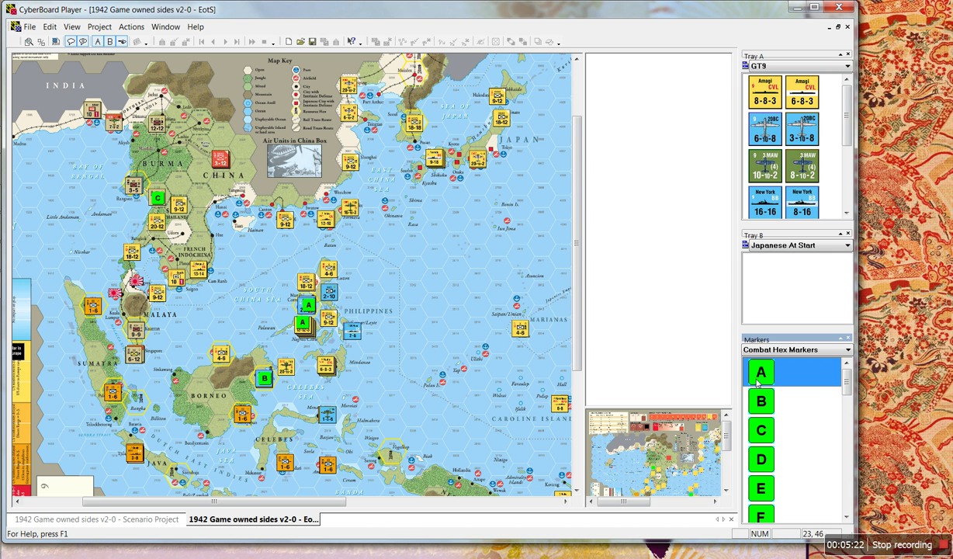
# Place another combat hex marker A on the 18-12 army beside Manila, and browse the piece groups of tray A, keeping GT9
pyautogui.click(305, 287)
pyautogui.scroll(-2, 792, 434)
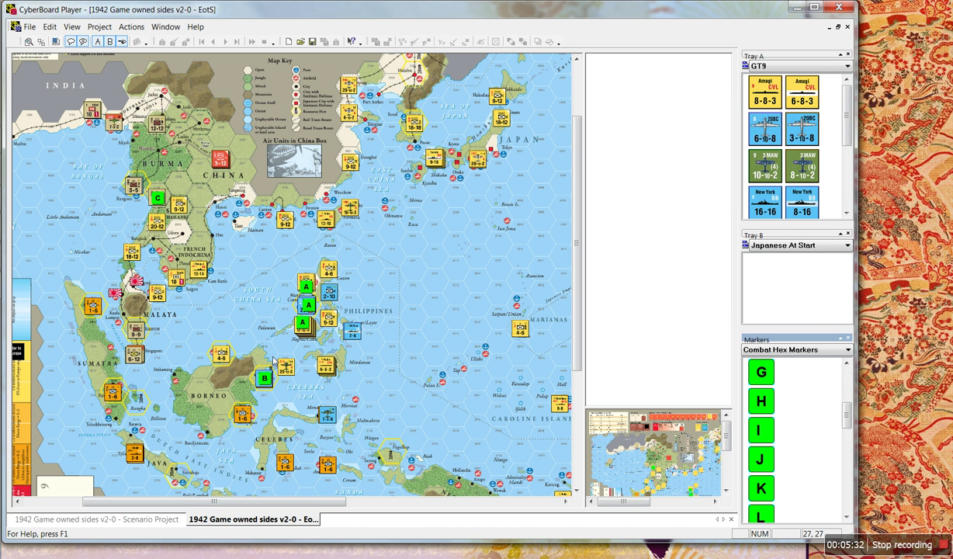
pyautogui.scroll(2, 591, 314)
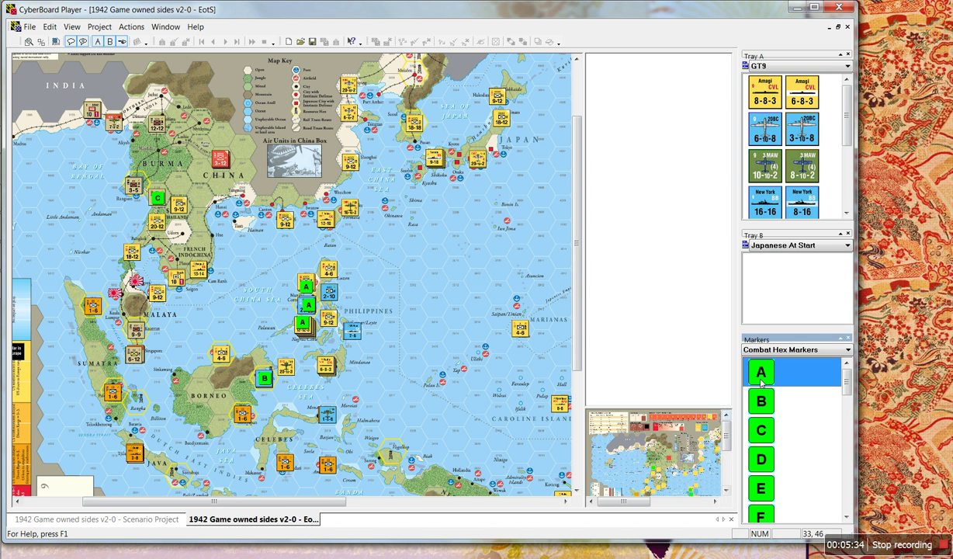
pyautogui.click(814, 67)
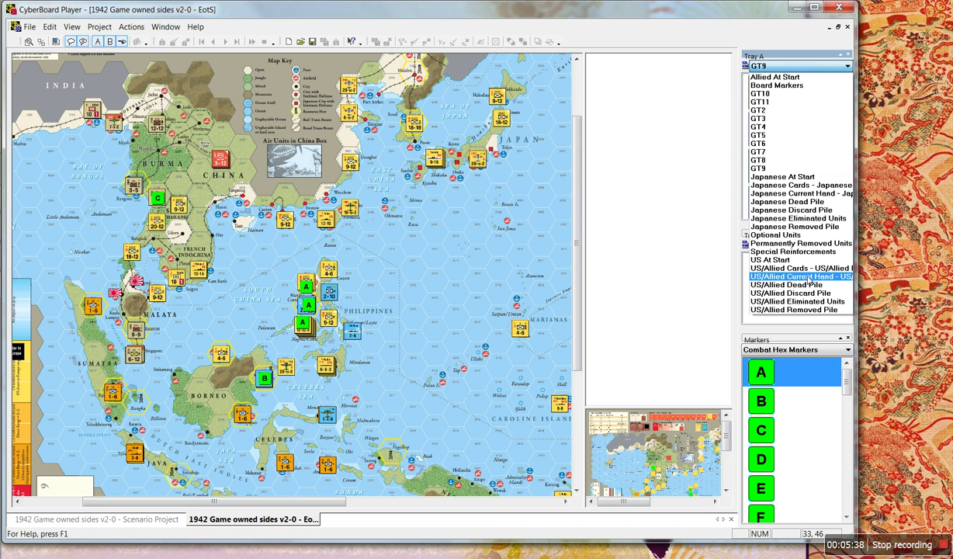
pyautogui.click(764, 167)
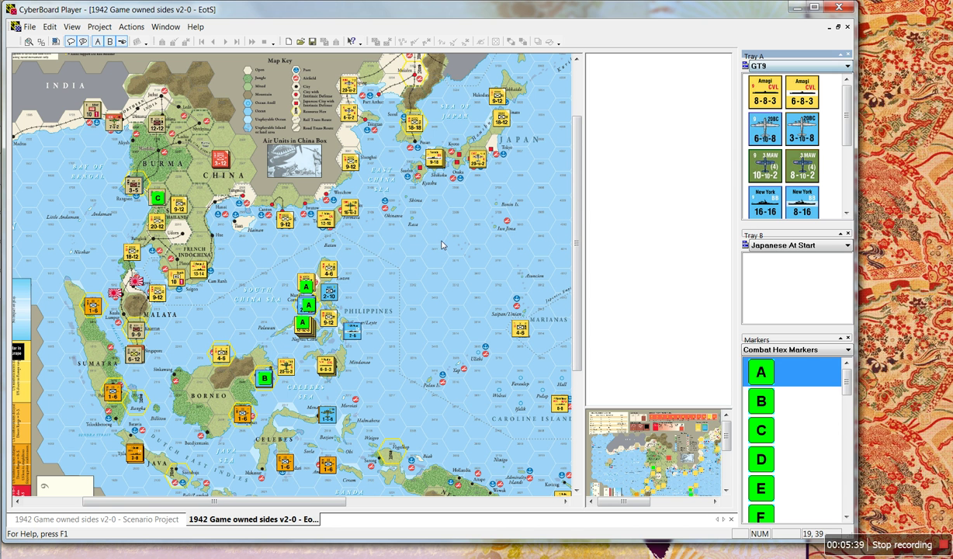
# Bring up the Save As dialog for the scenario and close it without saving
pyautogui.click(30, 27)
pyautogui.click(44, 93)
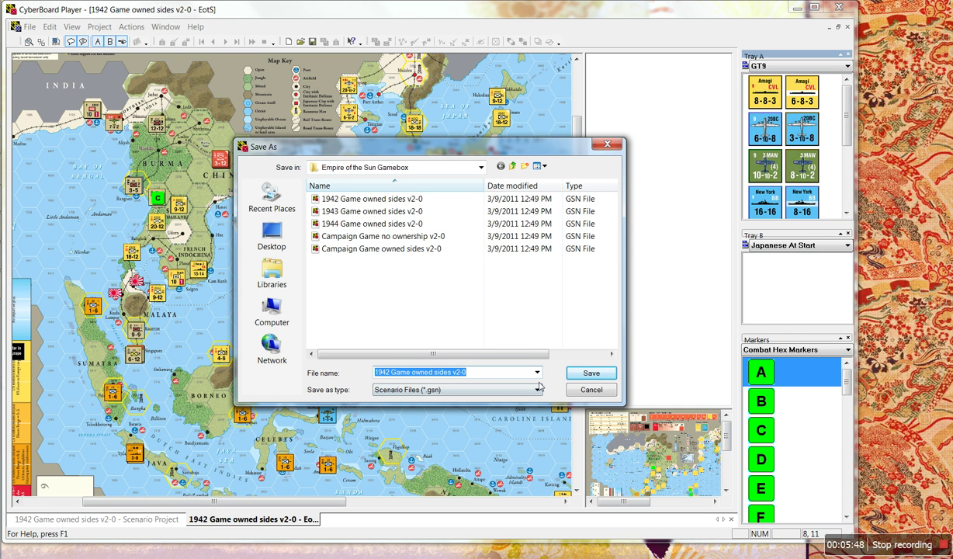
pyautogui.click(582, 390)
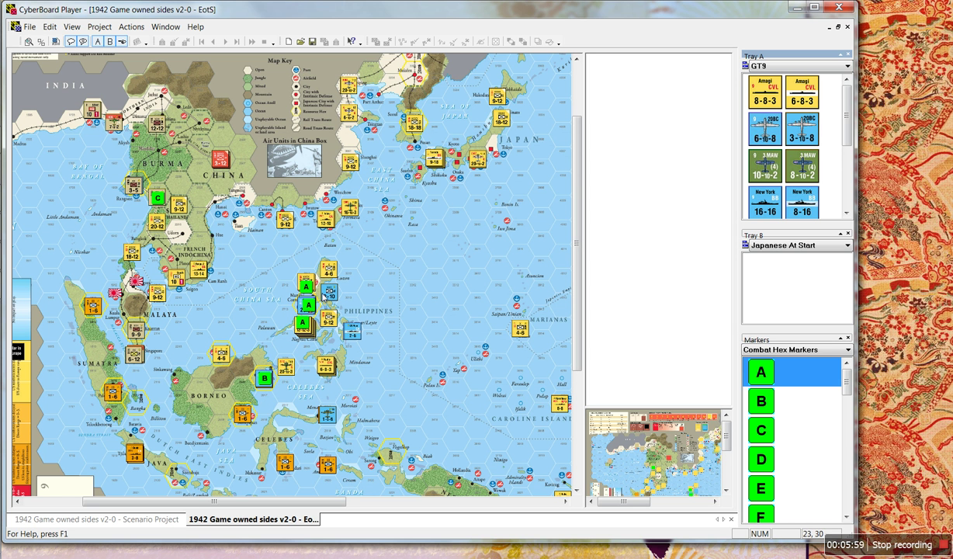
# Move the three A combat markers off the Philippine stacks into the sea to the east, and turn the 18-12 army over
pyautogui.moveTo(309, 291); pyautogui.dragTo(432, 293)
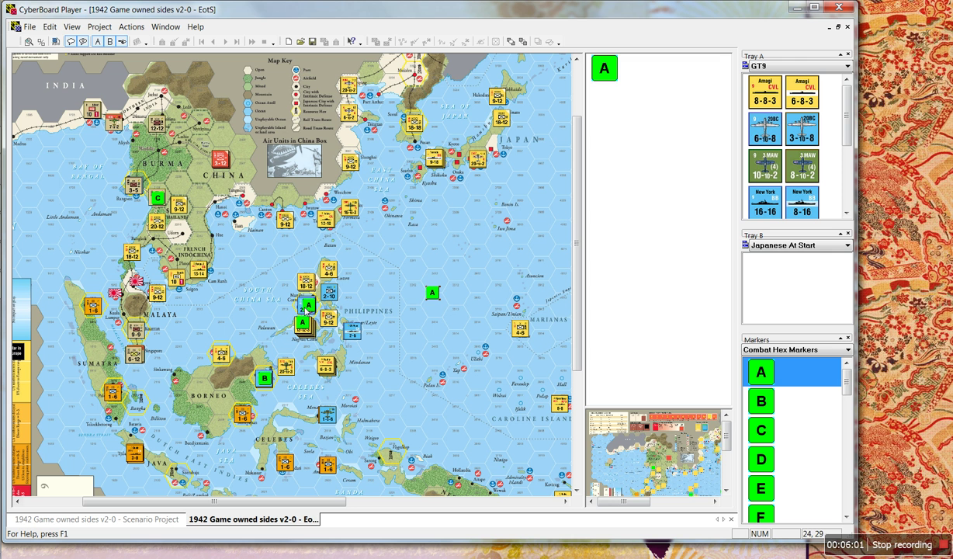
pyautogui.moveTo(308, 305); pyautogui.dragTo(400, 311)
pyautogui.moveTo(299, 317); pyautogui.dragTo(409, 304)
pyautogui.click(307, 284)
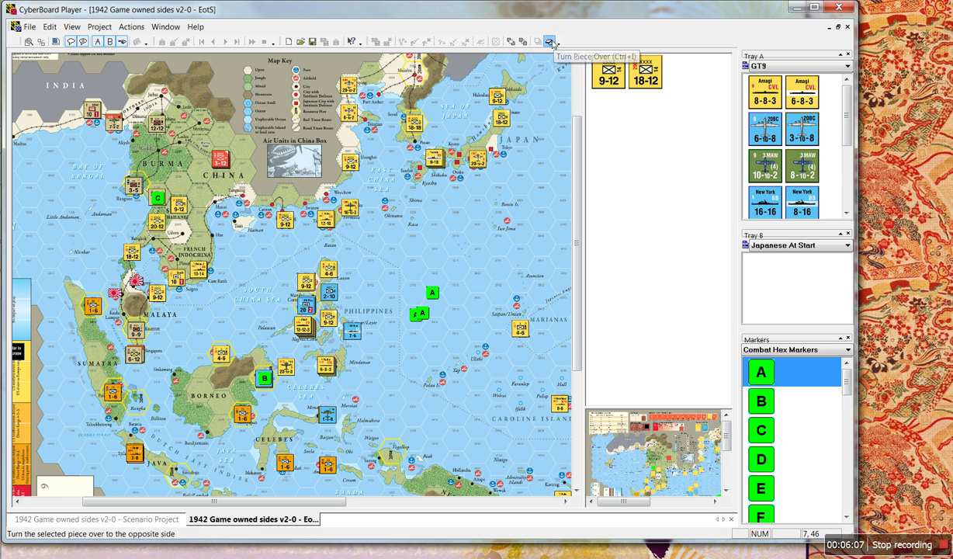
pyautogui.click(528, 41)
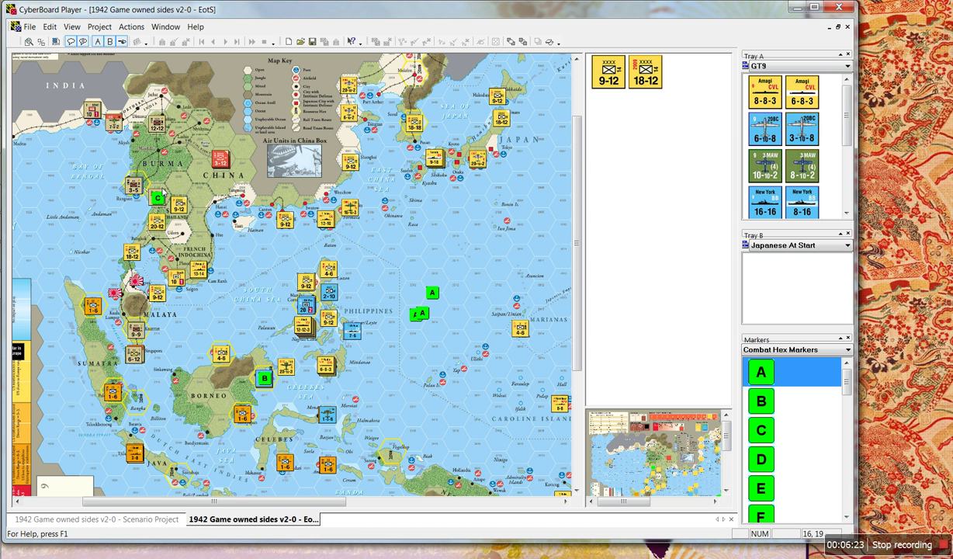
# Move combat hex marker C out of Burma and B off Borneo to the A markers in the sea east of the Philippines
pyautogui.moveTo(156, 195)
pyautogui.mouseDown()
pyautogui.moveTo(371, 276)
pyautogui.moveTo(399, 300)
pyautogui.mouseUp()
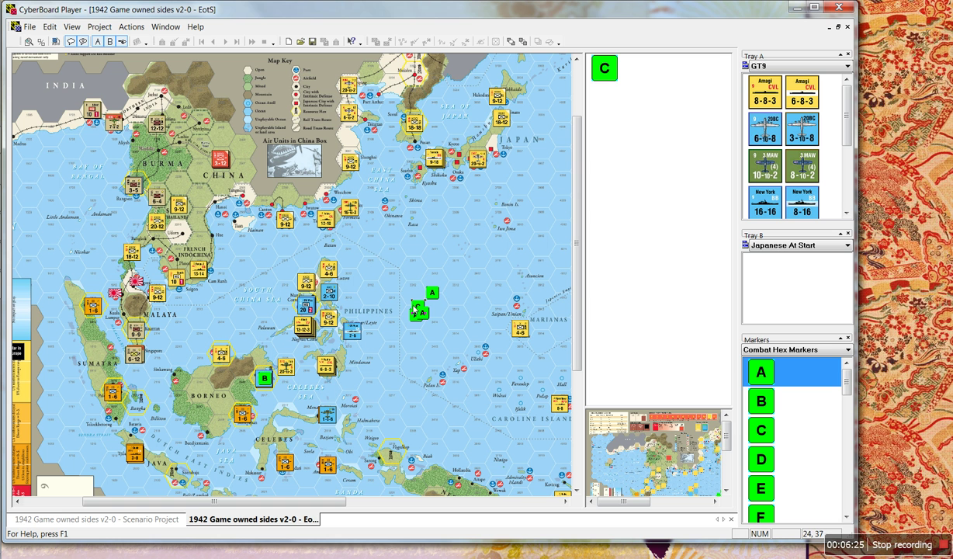
pyautogui.click(259, 372)
pyautogui.moveTo(264, 381); pyautogui.dragTo(439, 313)
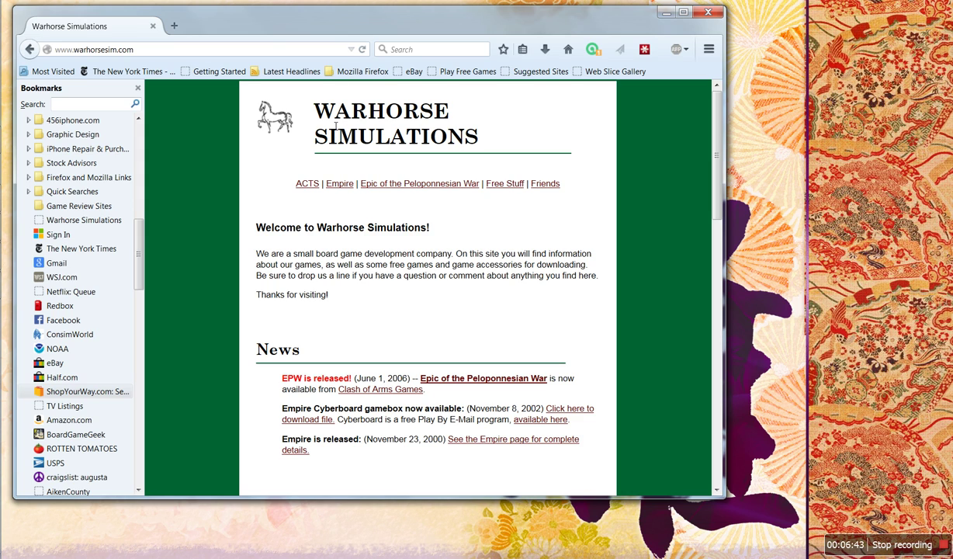
# Switch to the Warhorse Simulations site in the browser, open its ACTS page and look through the games available
pyautogui.click(304, 185)
pyautogui.scroll(-1, 385, 225)
pyautogui.scroll(-4, 386, 225)
pyautogui.scroll(4, 411, 365)
pyautogui.scroll(-1, 419, 252)
pyautogui.scroll(1, 420, 252)
pyautogui.scroll(-4, 283, 218)
pyautogui.scroll(4, 282, 218)
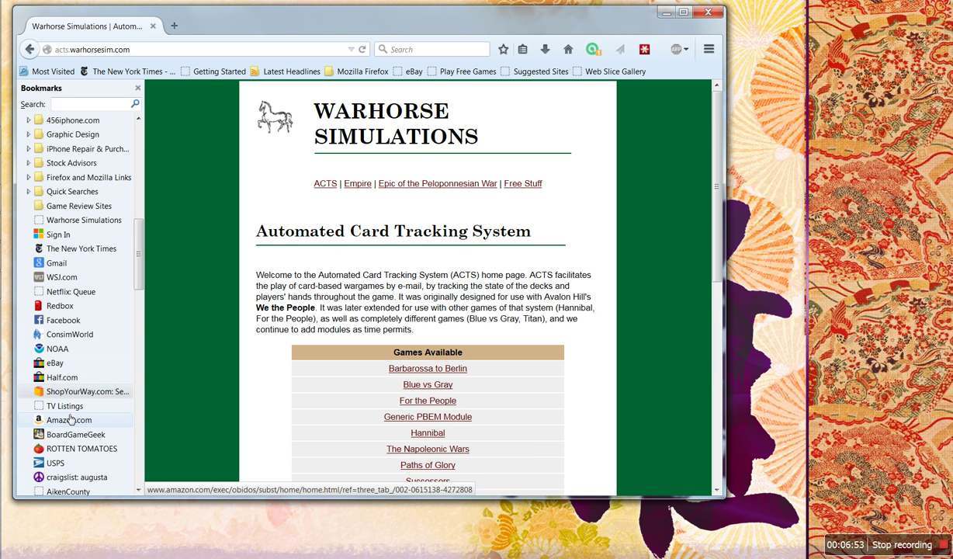
# Go to the ACTS home page, list the current Pursuit of Glory games and open Round 3 Game 5
pyautogui.click(71, 220)
pyautogui.click(188, 241)
pyautogui.scroll(-5, 426, 200)
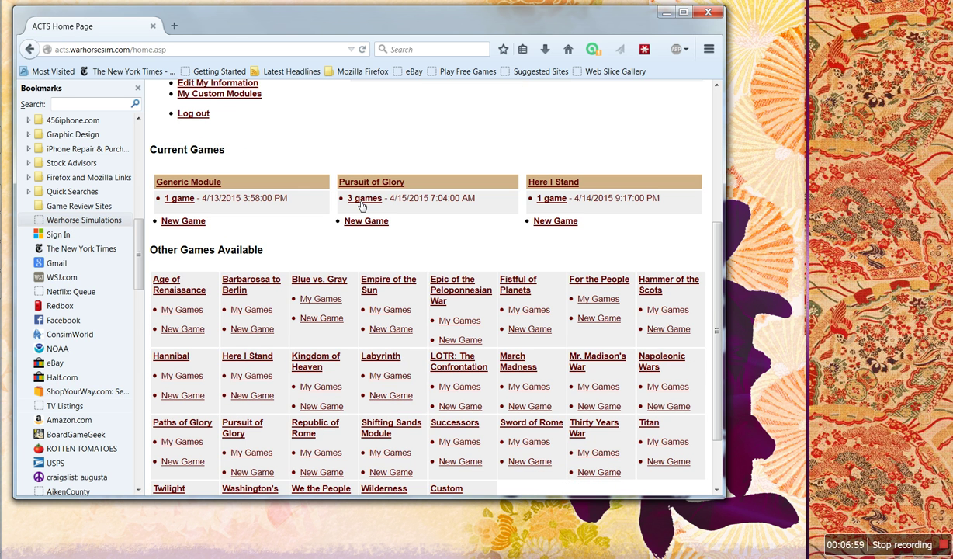
pyautogui.click(350, 198)
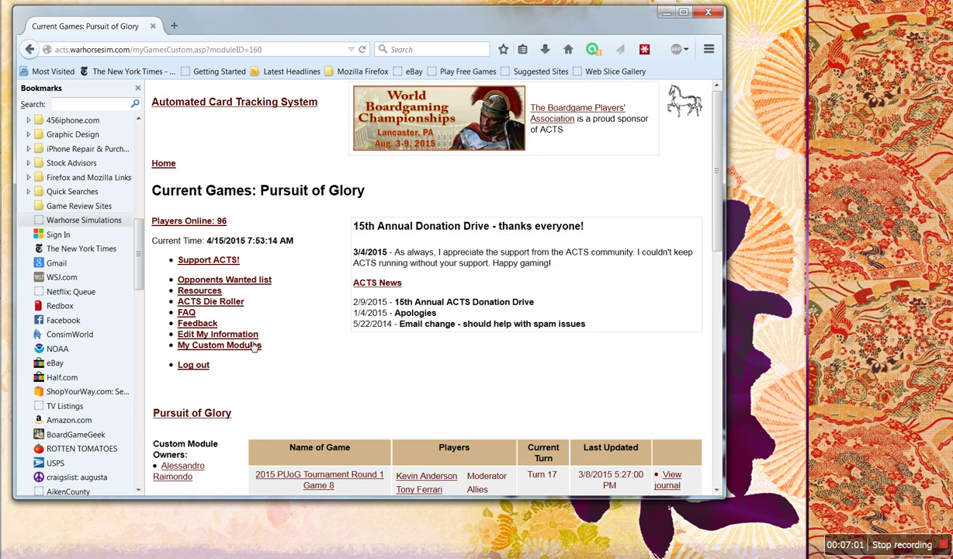
pyautogui.scroll(-3, 243, 332)
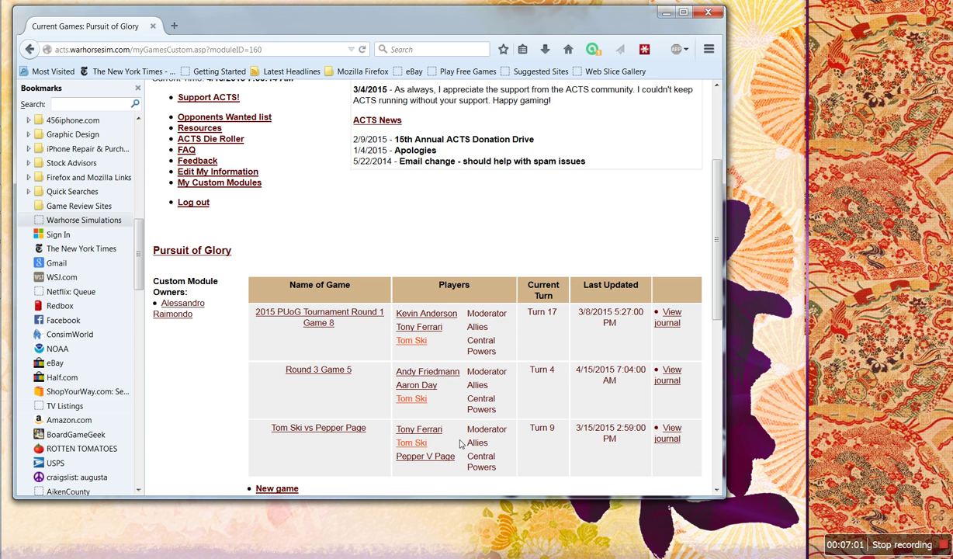
pyautogui.click(327, 371)
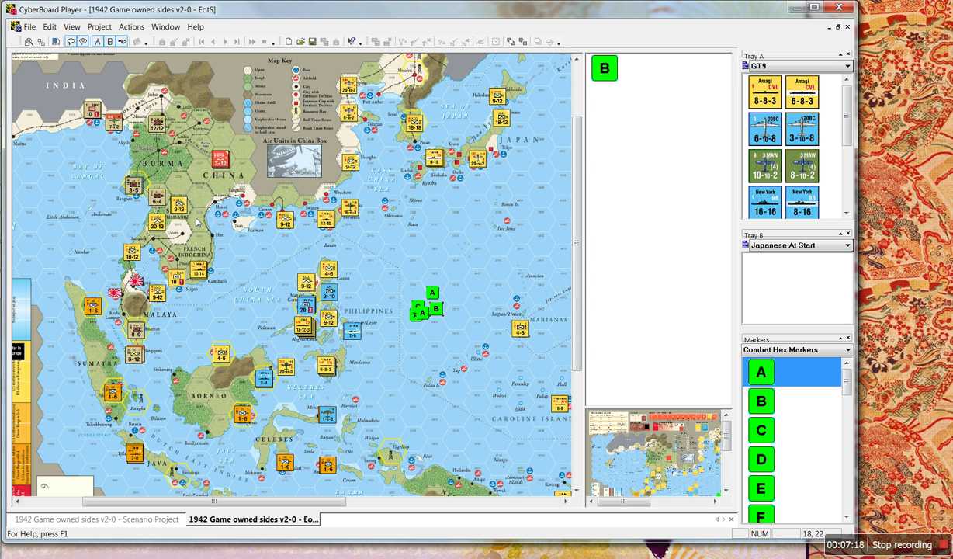
pyautogui.scroll(-3, 298, 252)
pyautogui.scroll(3, 394, 400)
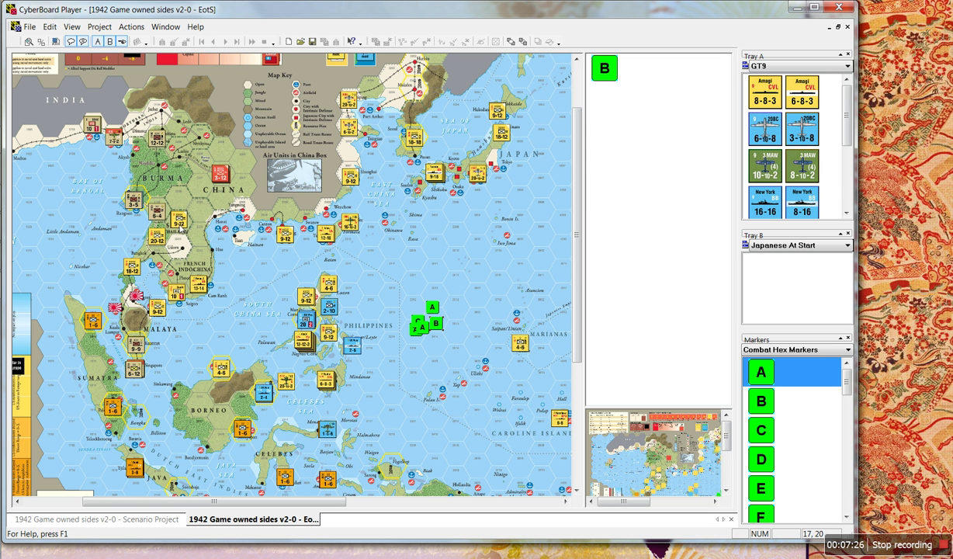
pyautogui.scroll(2, 243, 326)
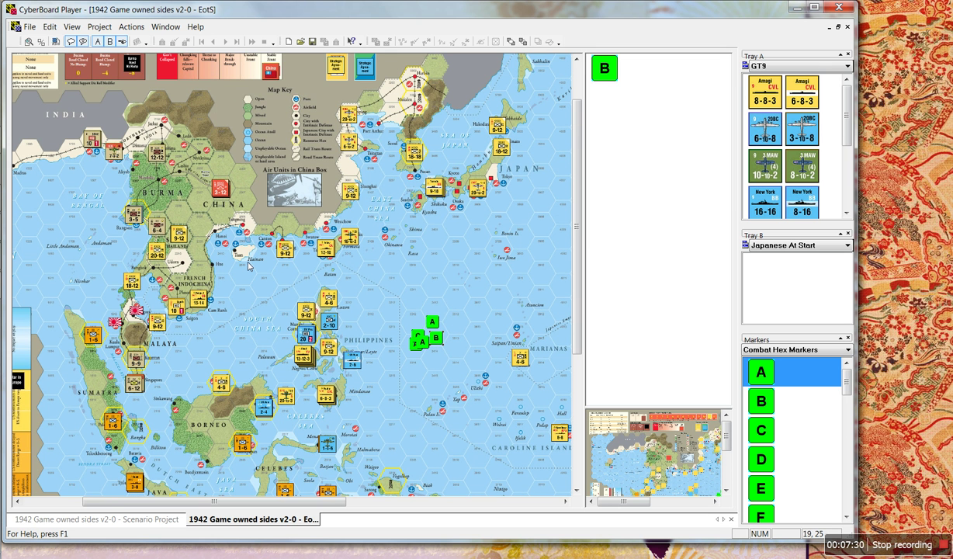